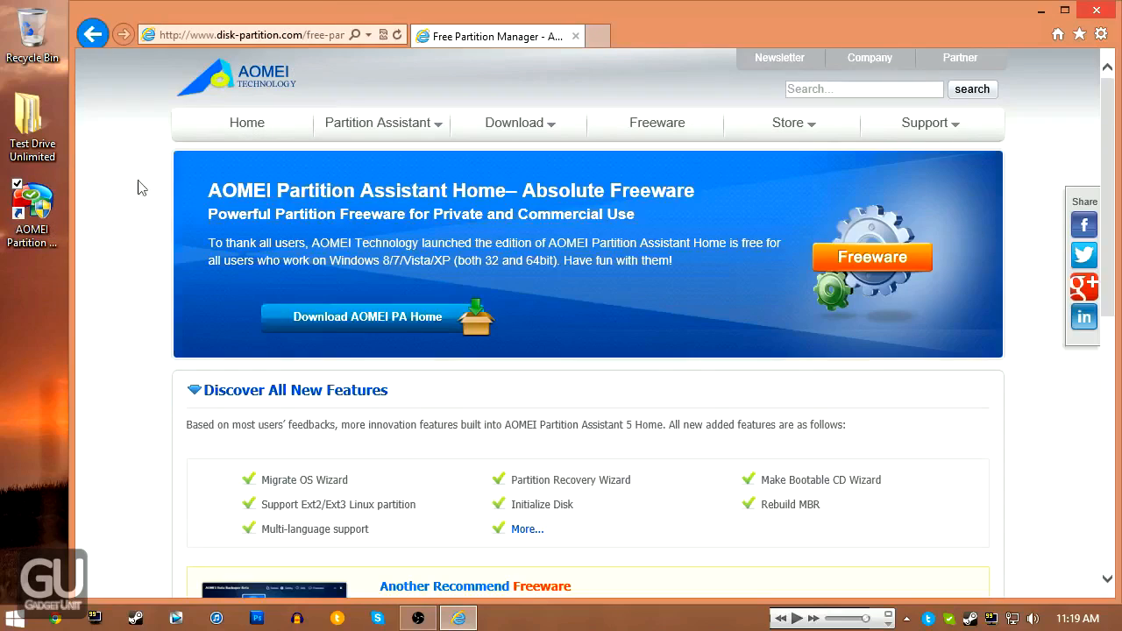
Launch AOMEI Partition Assistant from the desktop and select the F: Everything partition on Disk 2
click(56, 222)
double_click(38, 227)
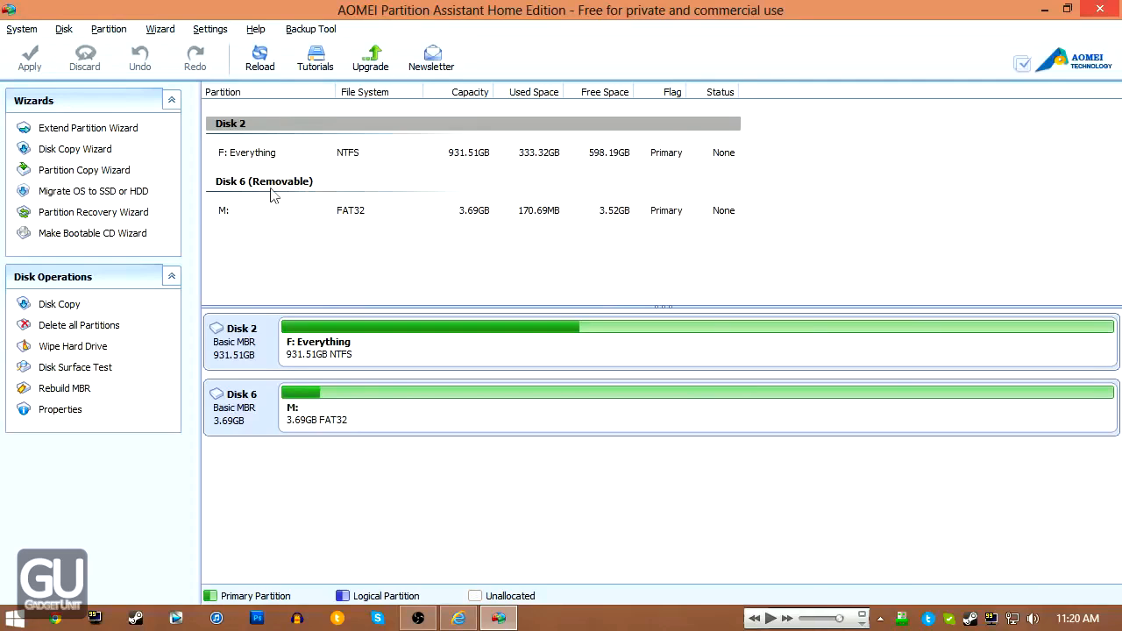
click(241, 211)
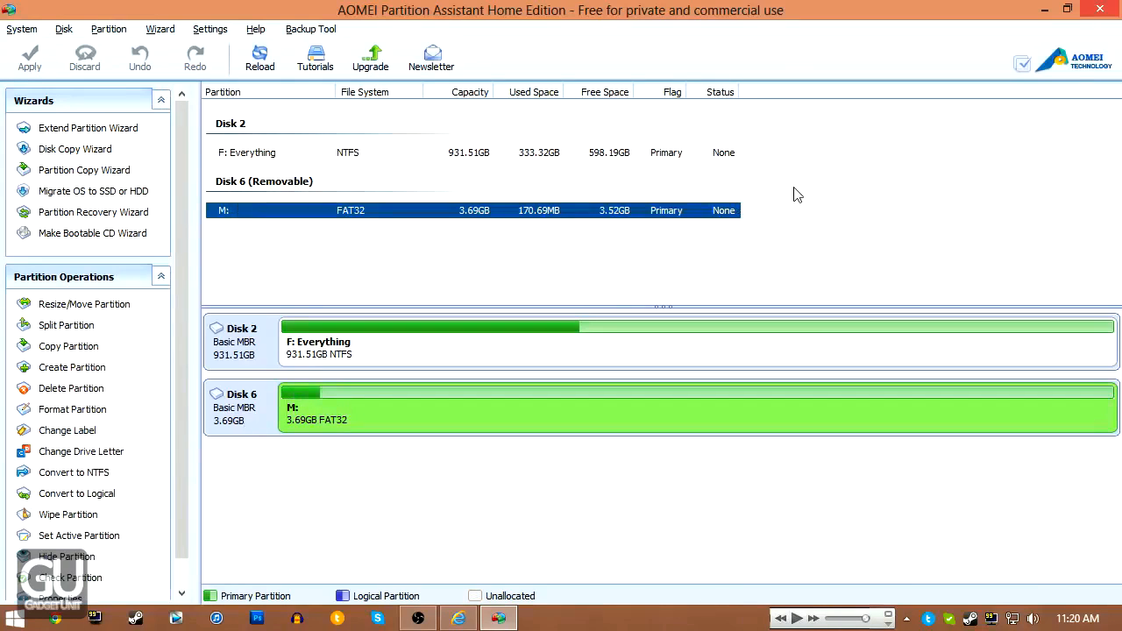
click(365, 158)
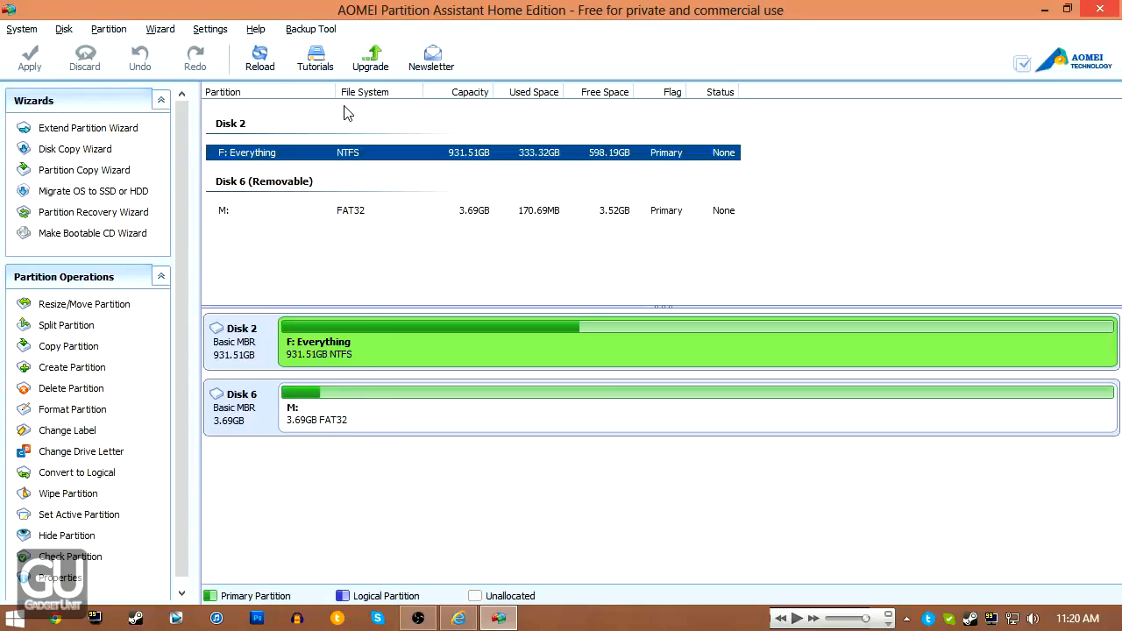
Open Windows Disk Management by running diskmgmt.msc, examine the EFI and C: partitions on Disk 0, and close it
key(super)
key(r)
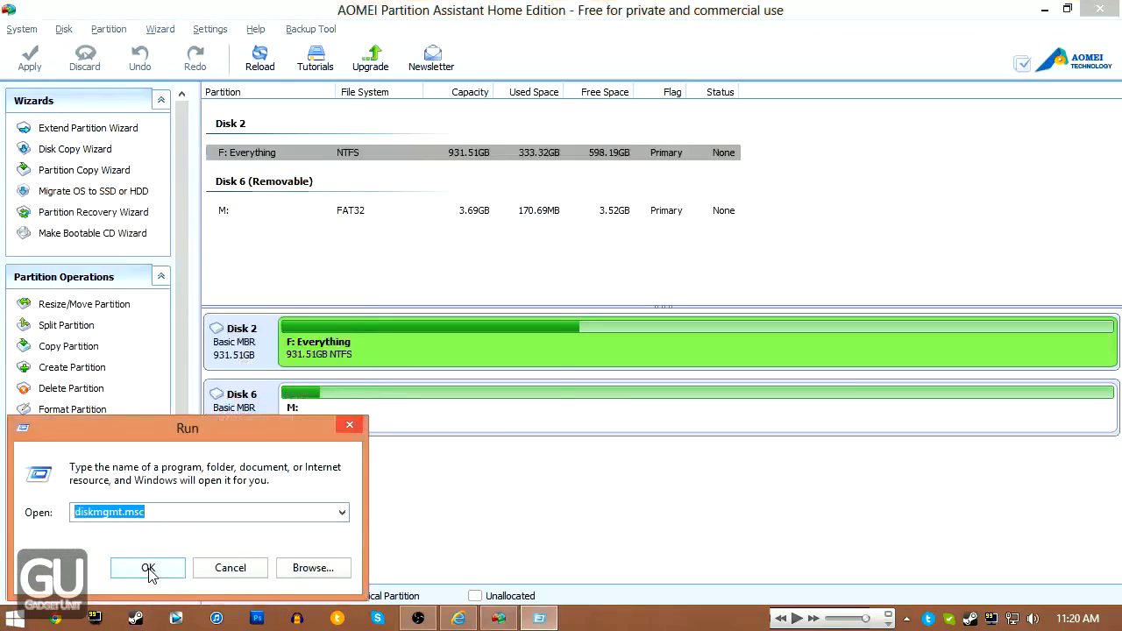
click(148, 568)
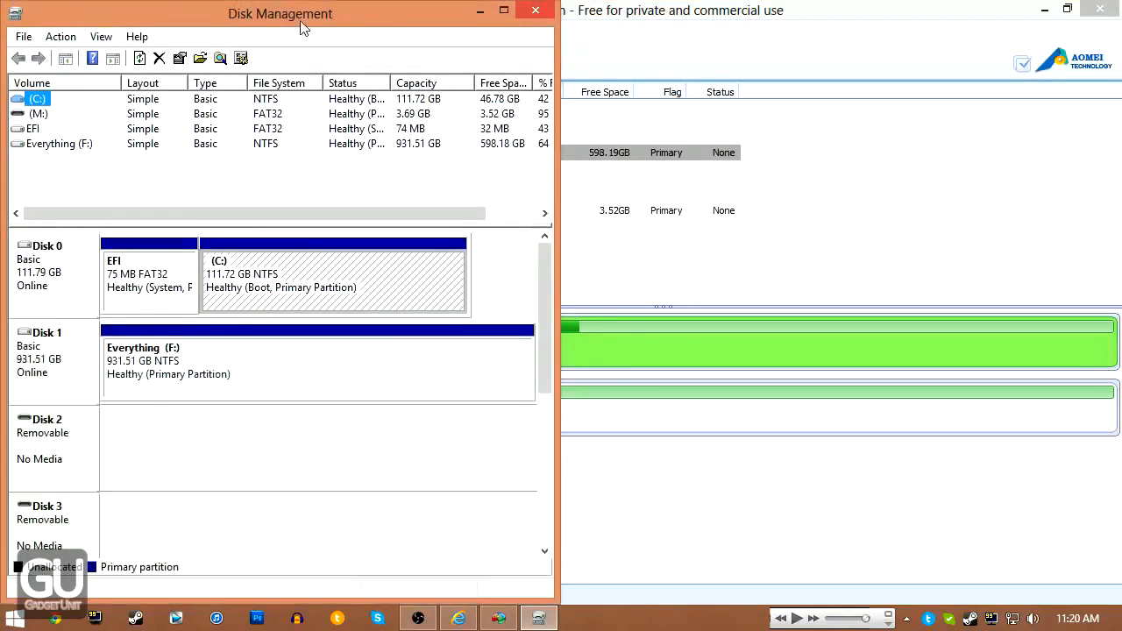
double_click(300, 28)
click(191, 286)
click(462, 263)
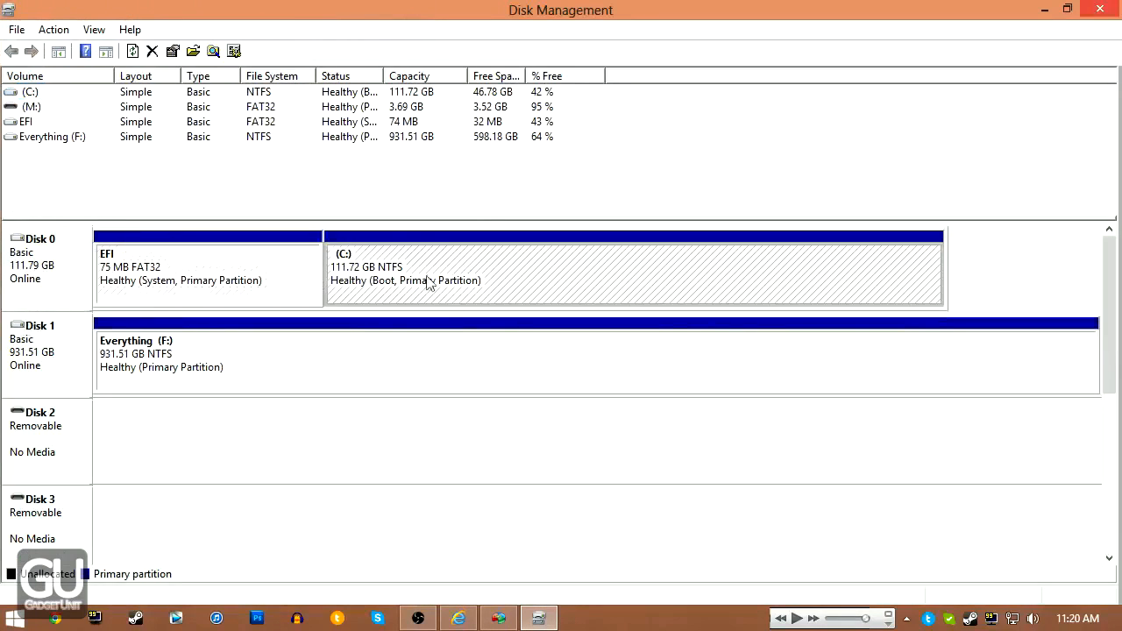
key(alt+F4)
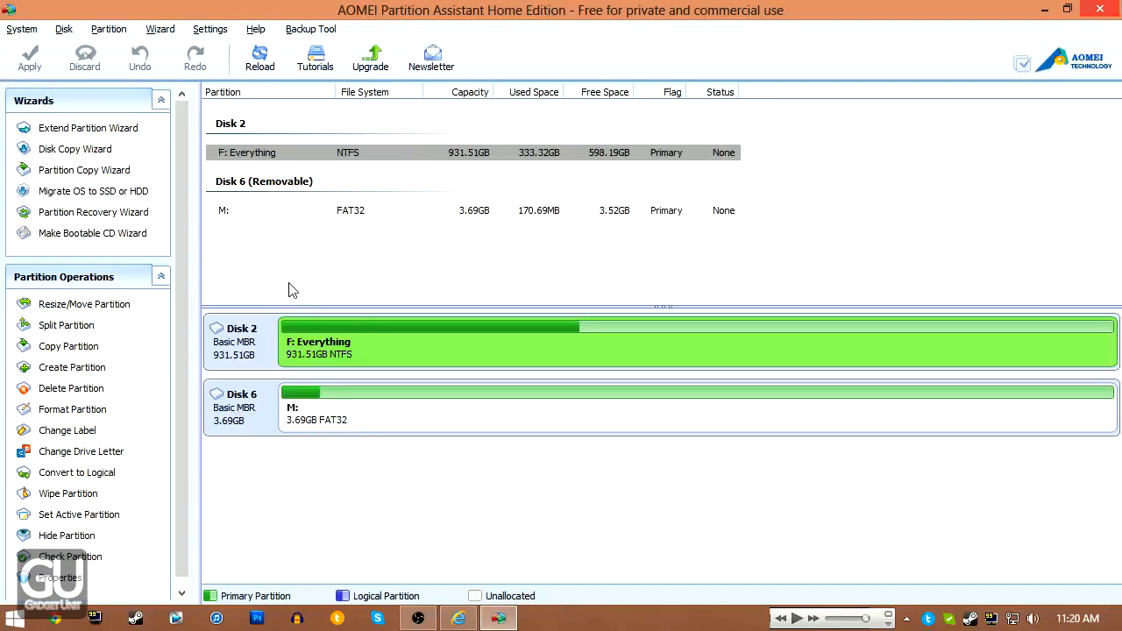
click(361, 154)
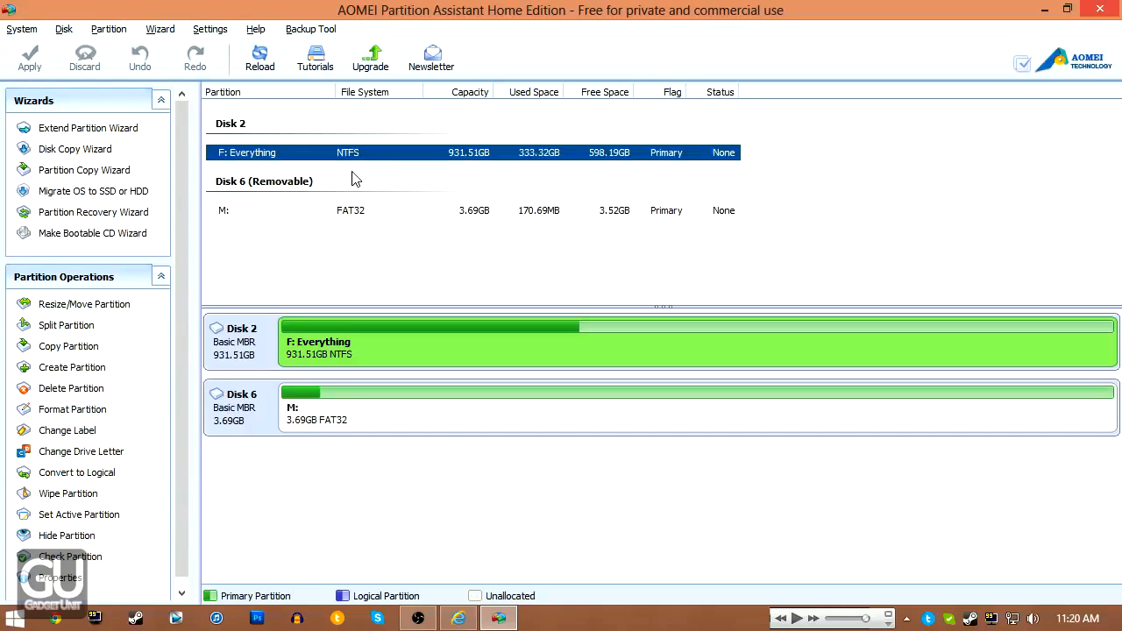
key(super)
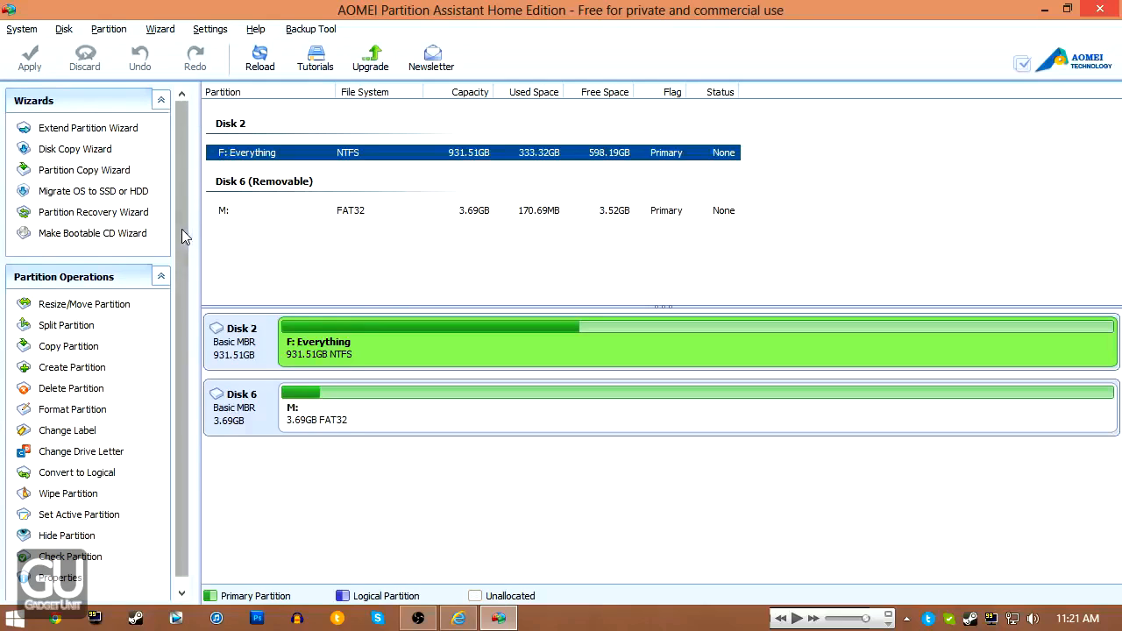
drag(182, 230, 165, 188)
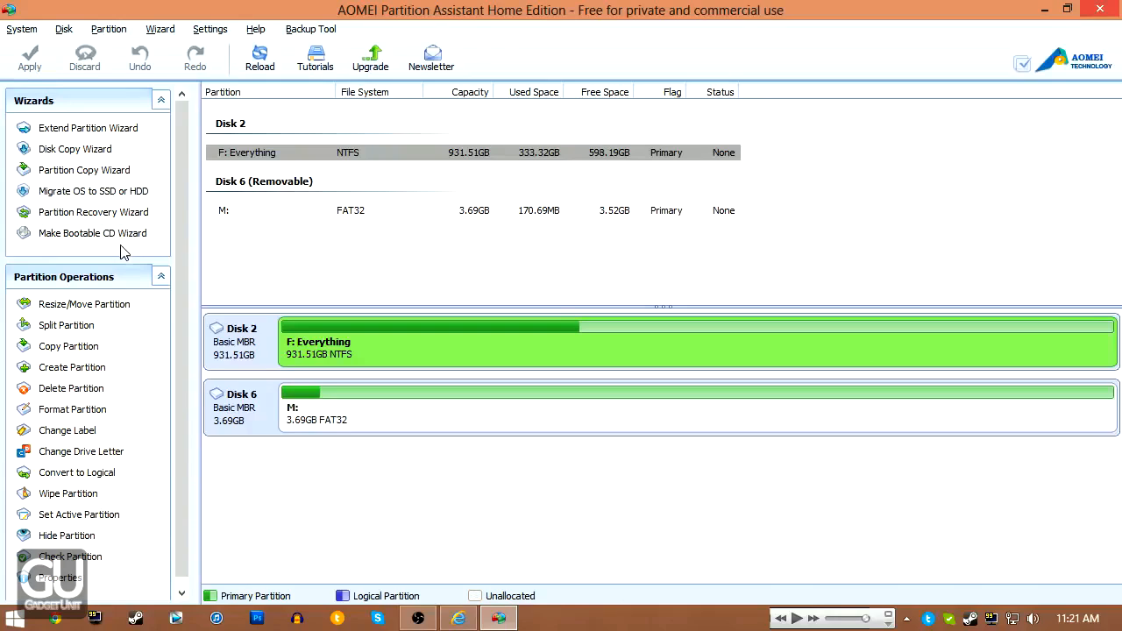
scroll(123, 254, down, 1)
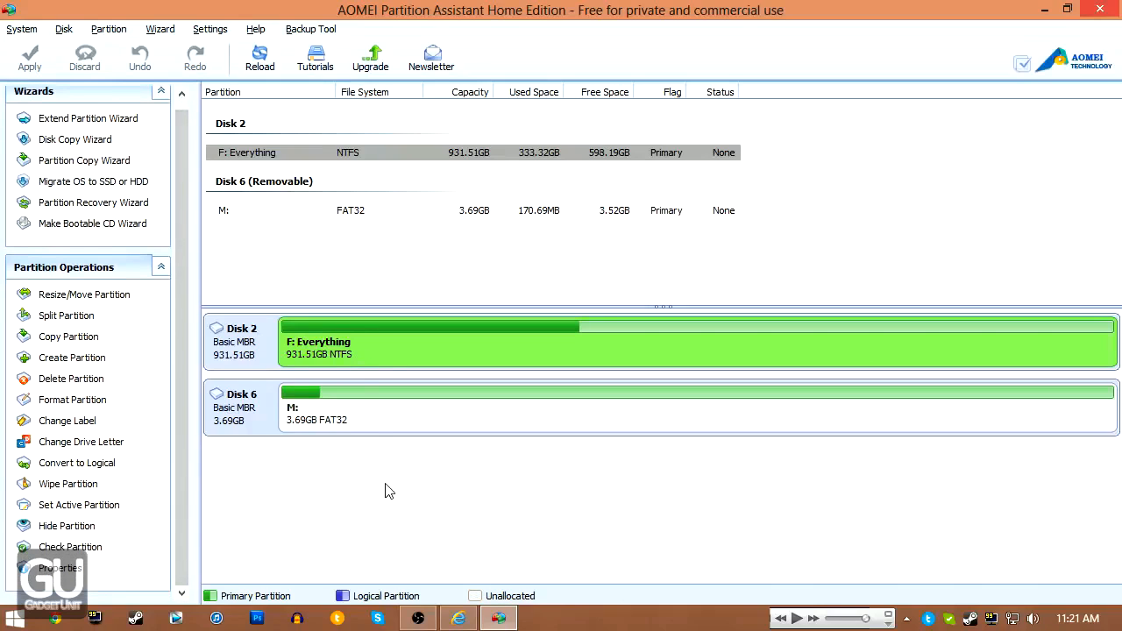
click(341, 261)
click(307, 399)
click(340, 346)
click(227, 340)
View the capacity, partition info and file system info in the properties of the F: Everything partition
click(343, 345)
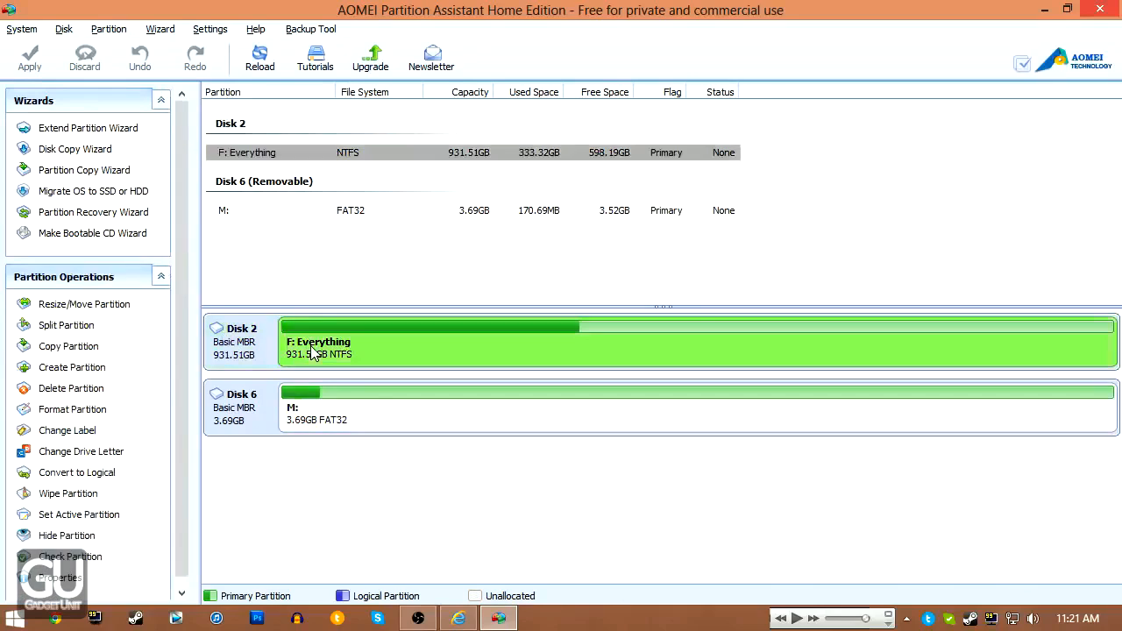
scroll(183, 253, down, 1)
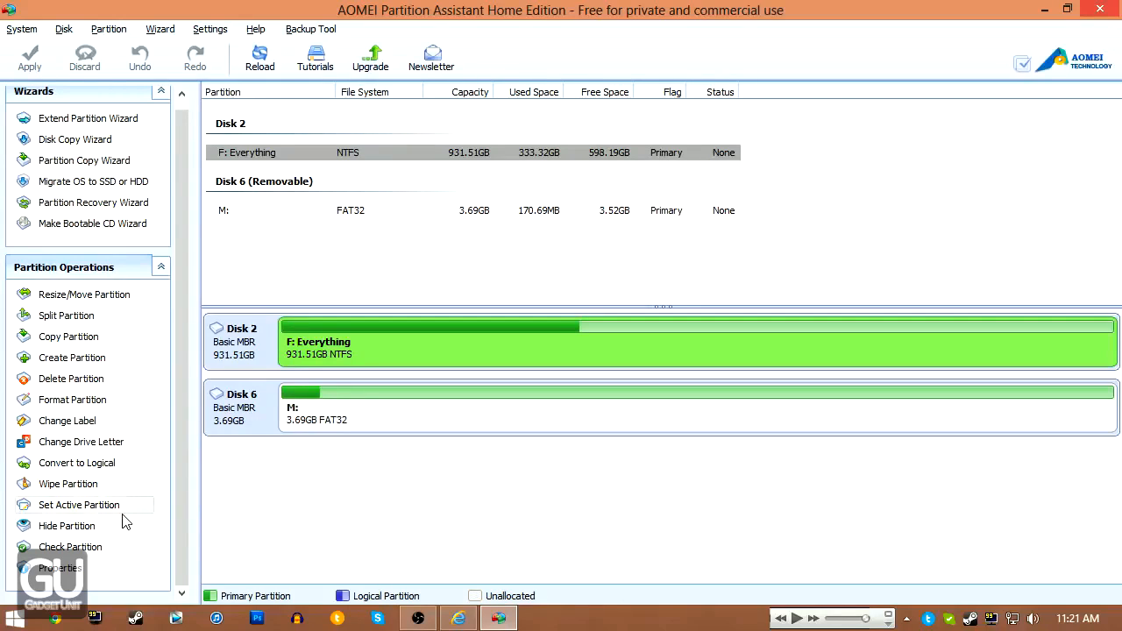
click(84, 570)
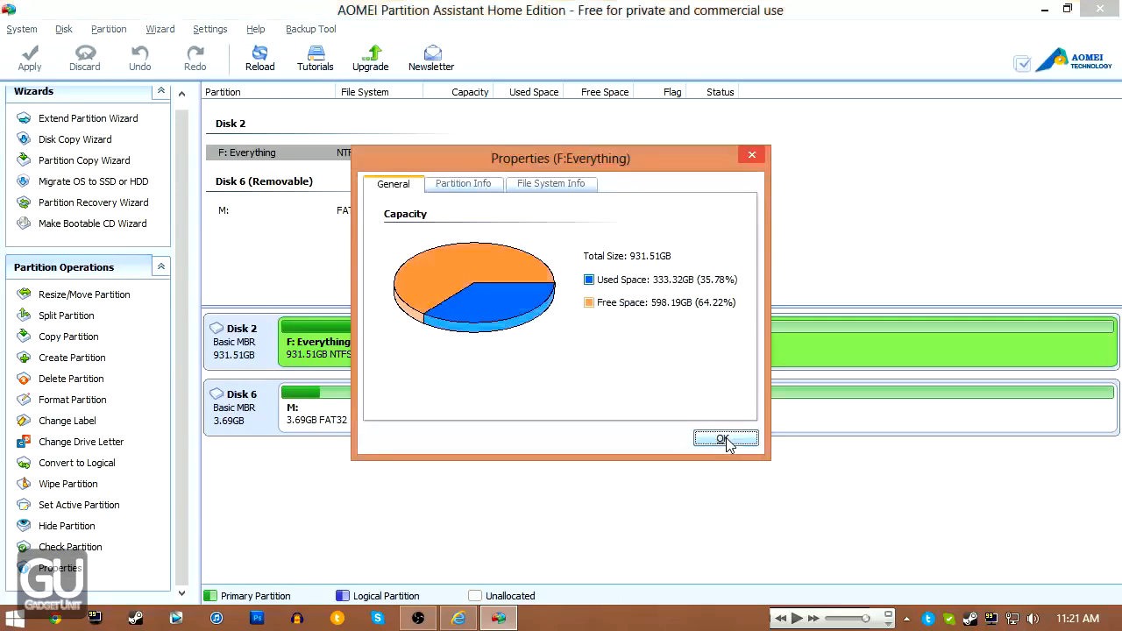
click(480, 185)
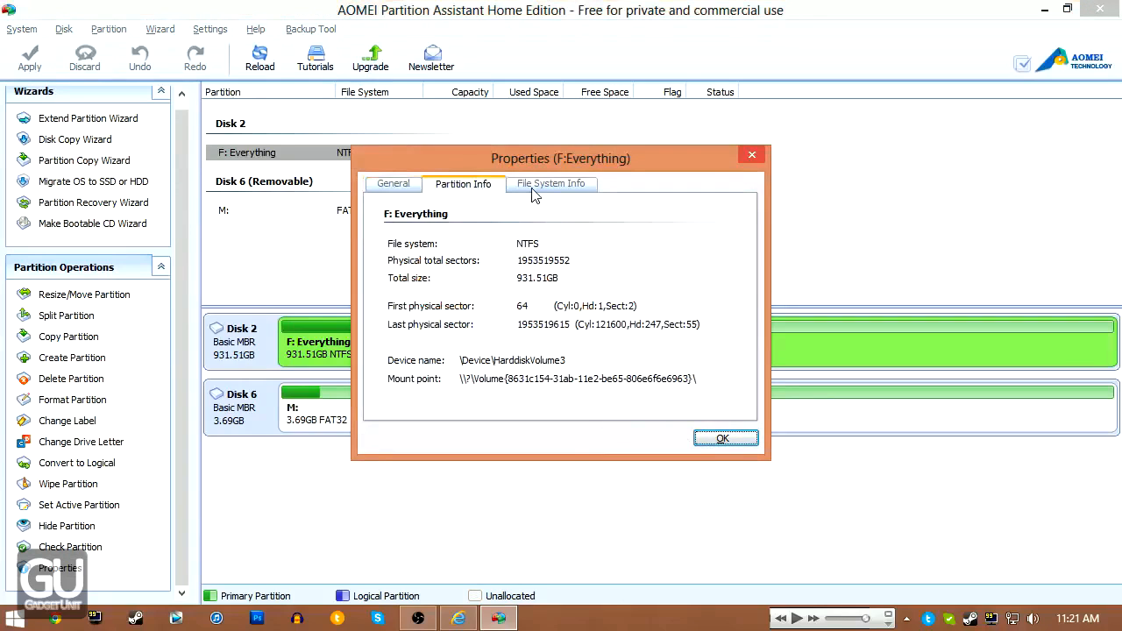
click(535, 188)
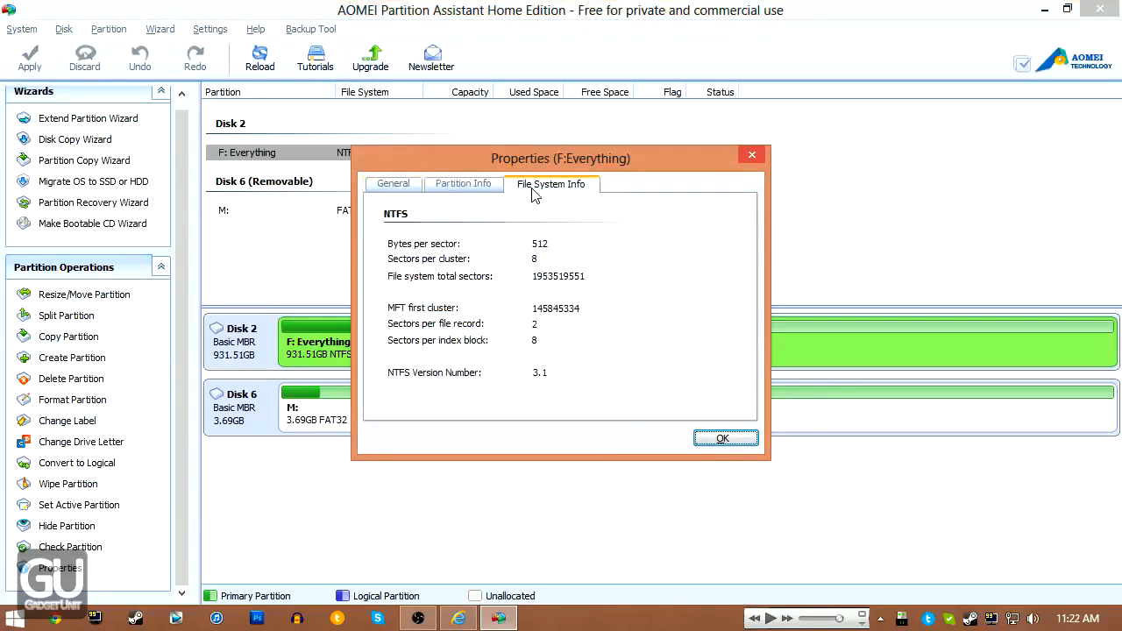
click(724, 439)
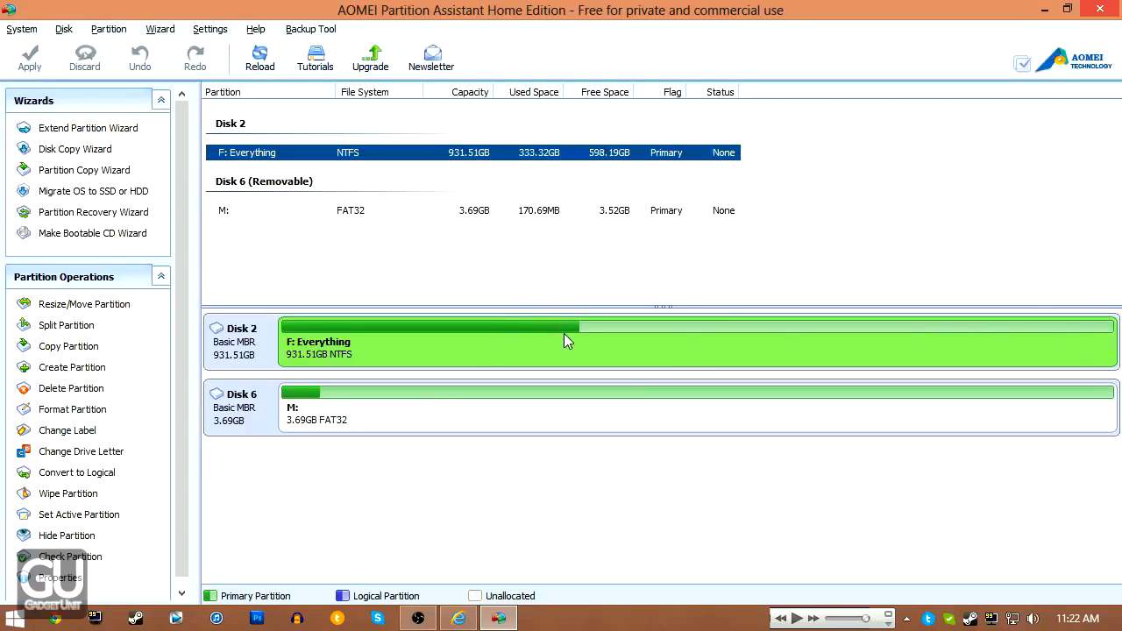
Resize the F: Everything partition on Disk 2 to about 918.78 GB, leaving about 12.73 GB of unallocated space after it
click(485, 350)
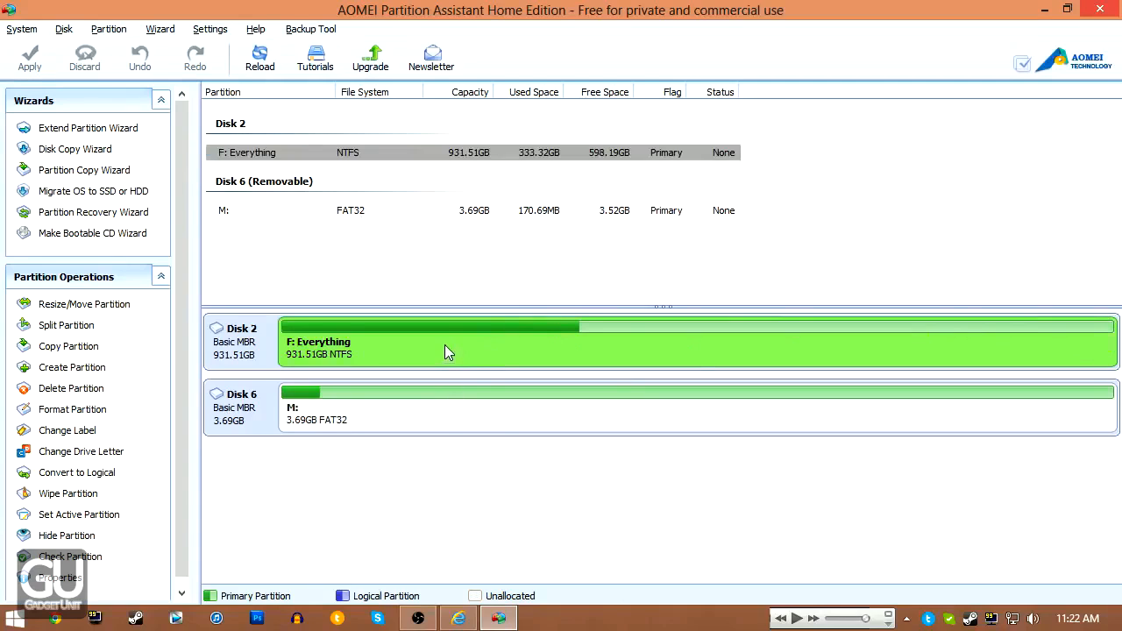
right_click(444, 344)
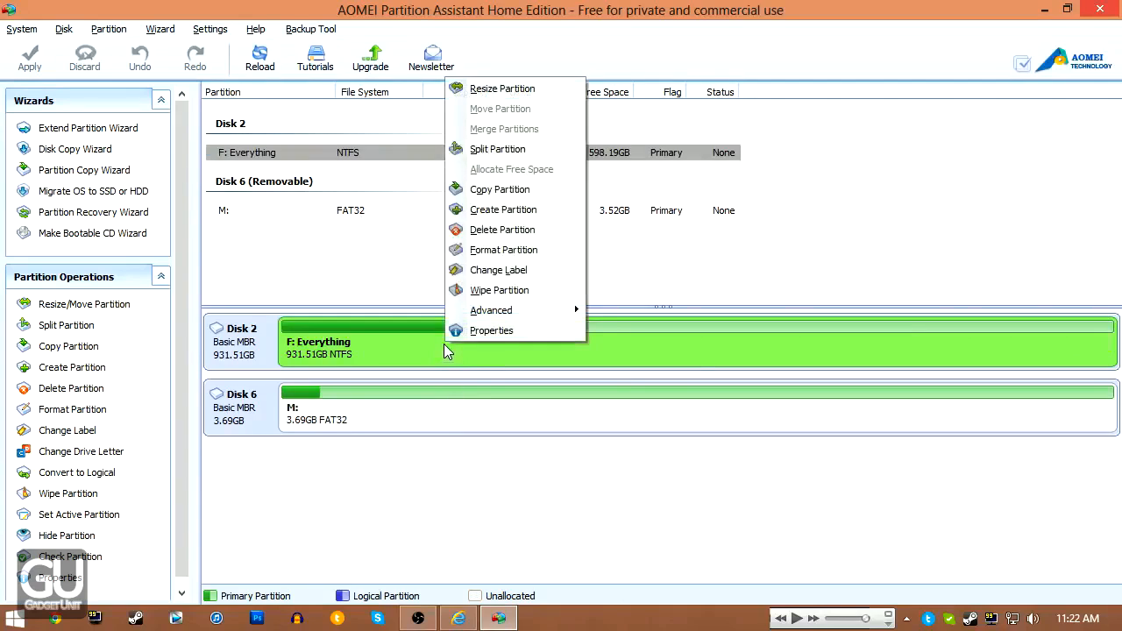
click(508, 88)
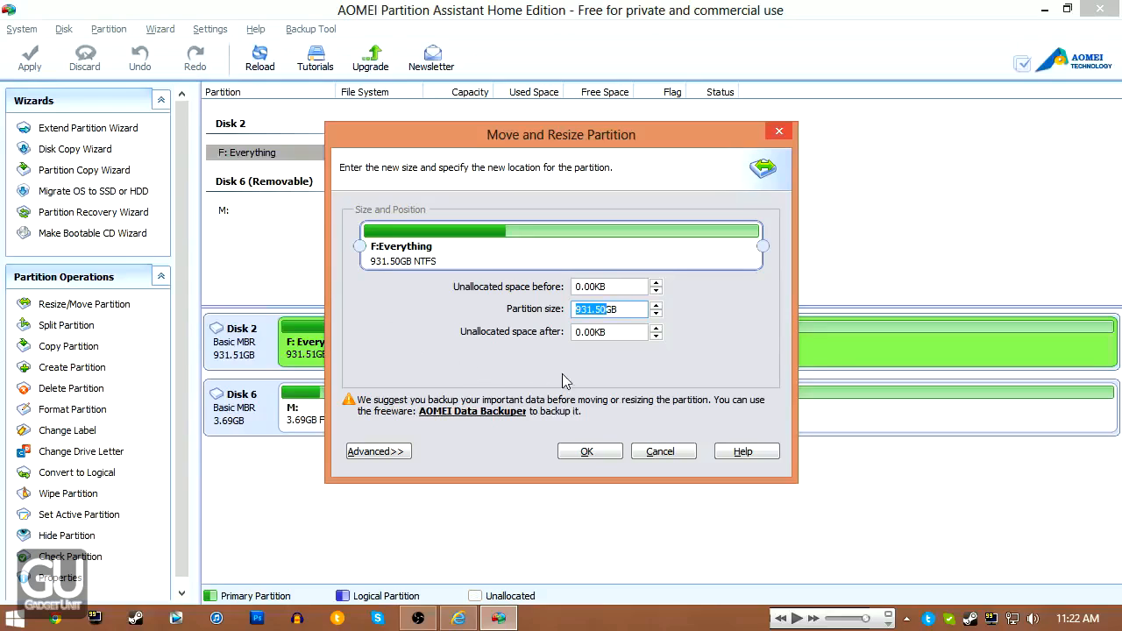
drag(608, 333, 545, 331)
drag(606, 288, 551, 290)
click(628, 310)
click(375, 452)
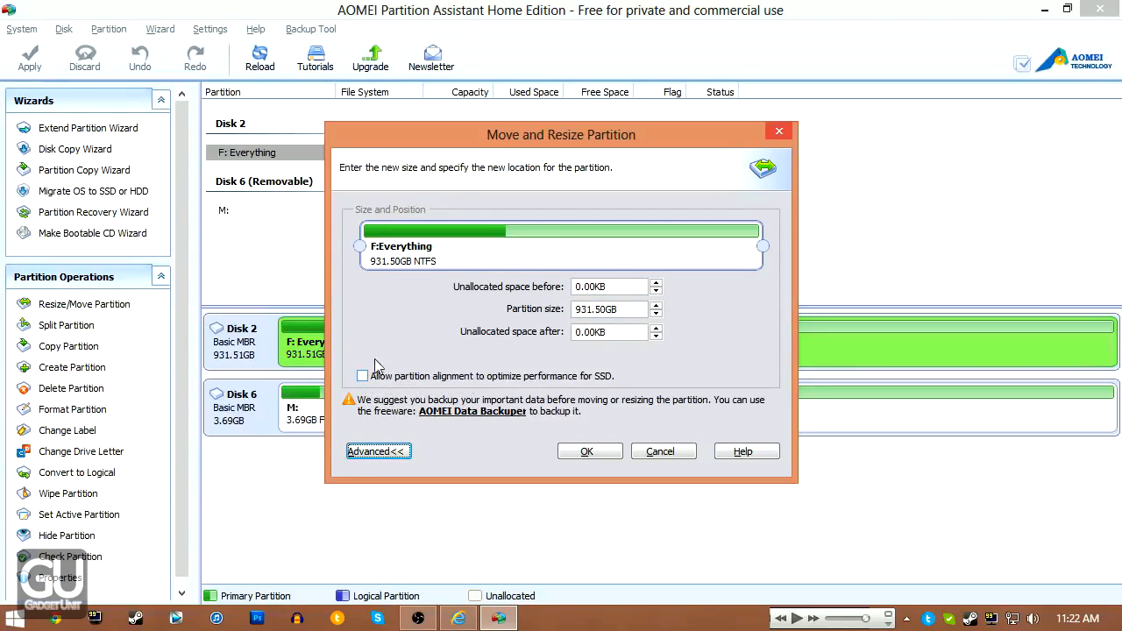
click(382, 450)
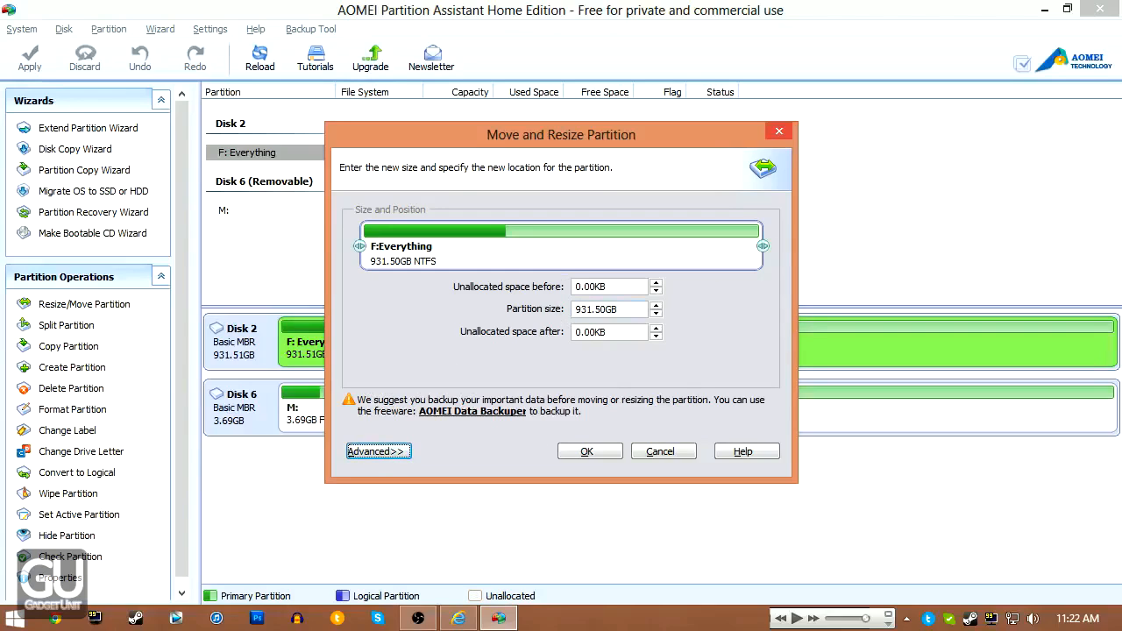
drag(762, 246, 757, 246)
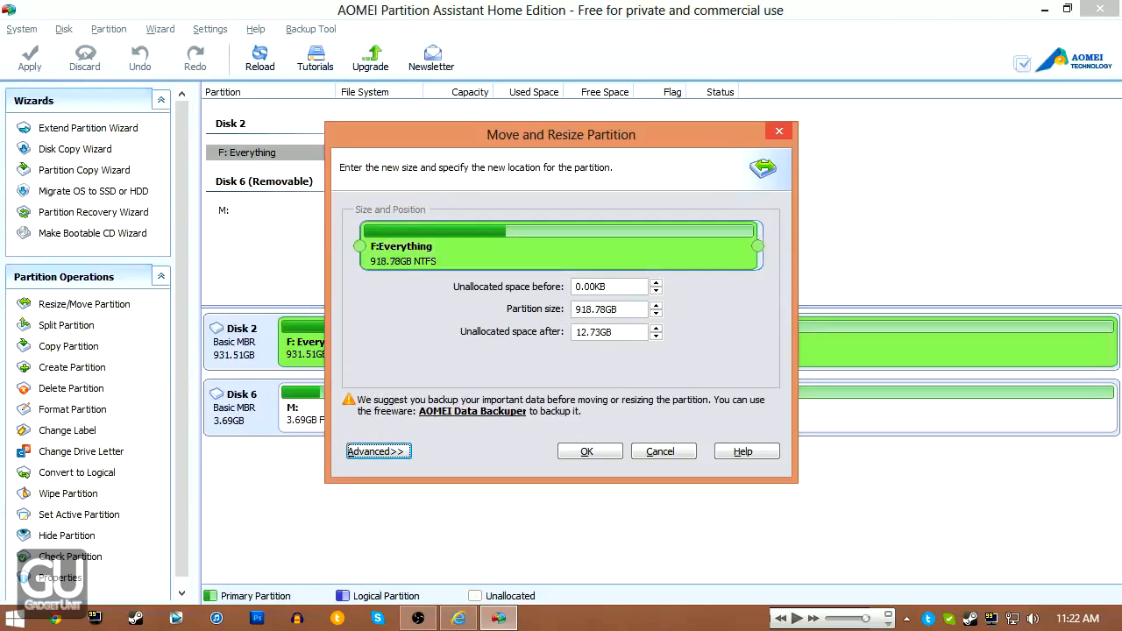
drag(614, 333, 584, 394)
click(589, 453)
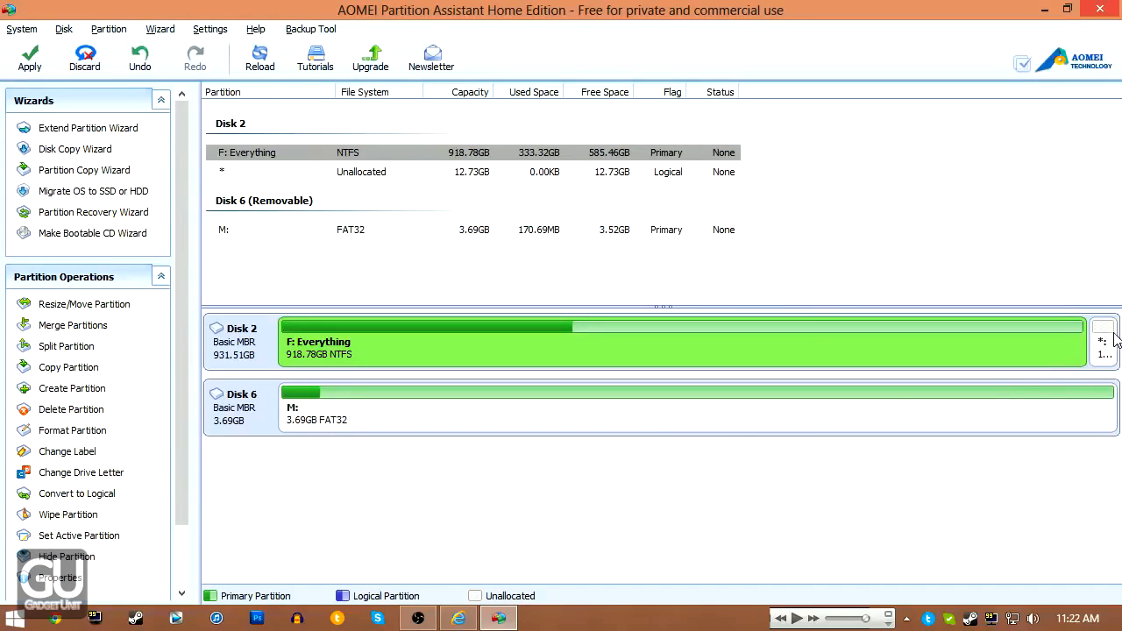
Create a primary NTFS partition of 12.73 GB with drive letter V: in the unallocated space on Disk 2
click(1108, 342)
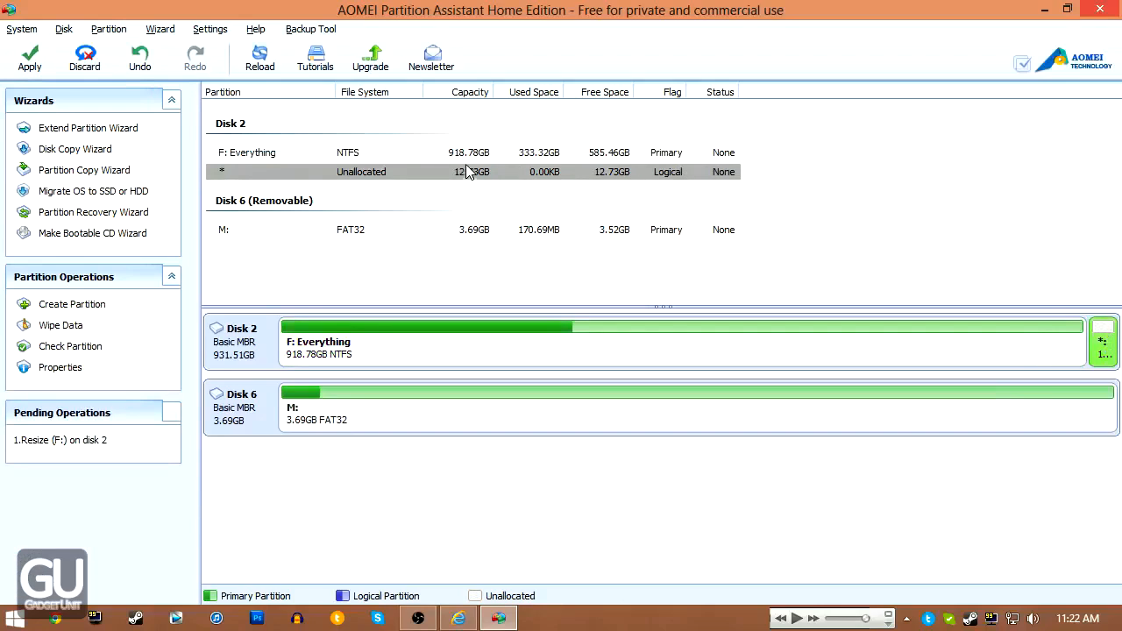
right_click(1106, 357)
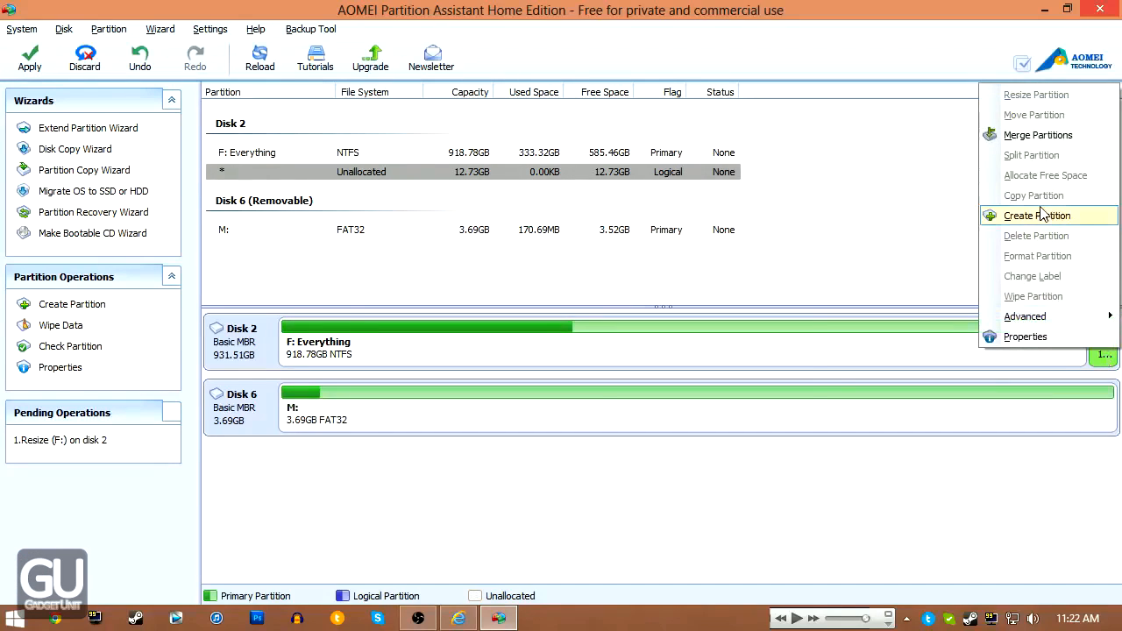
click(1041, 215)
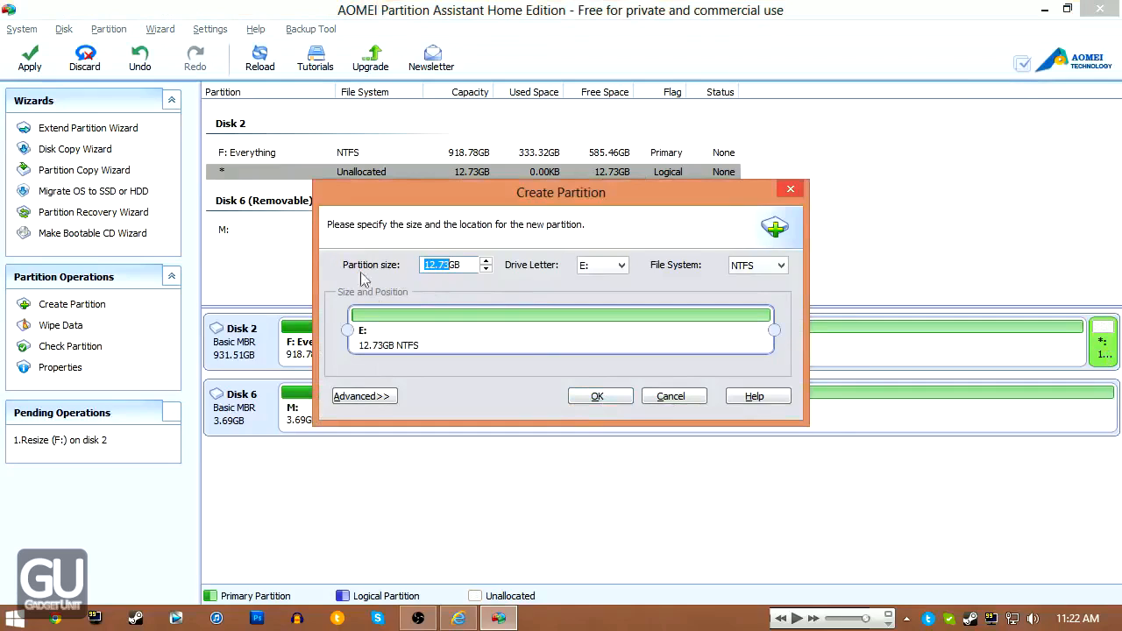
click(388, 397)
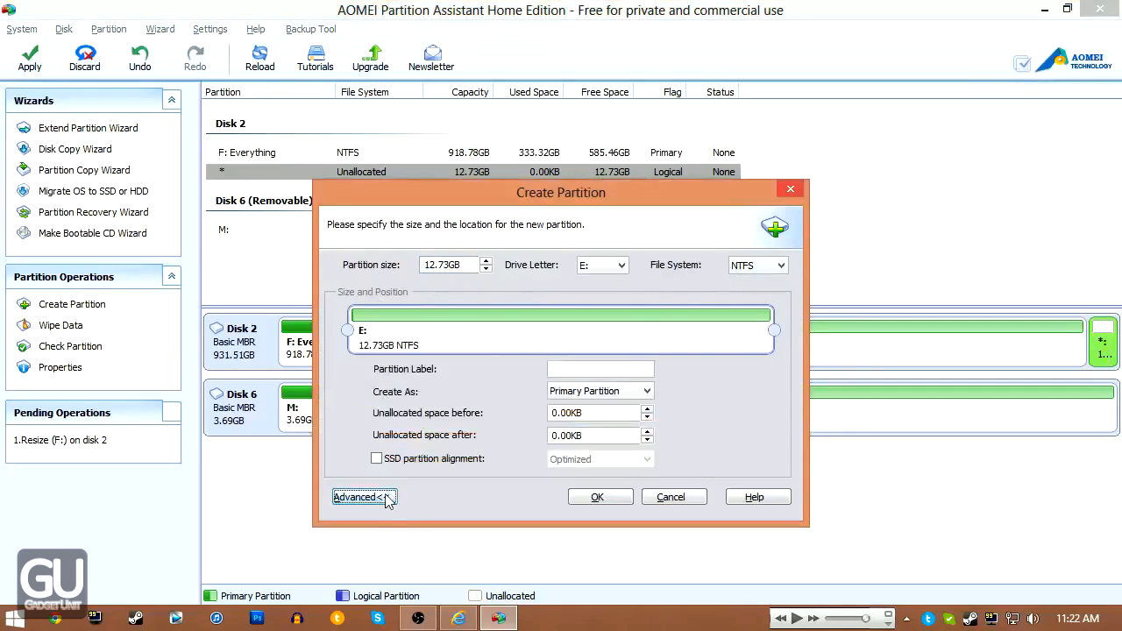
click(622, 265)
click(608, 457)
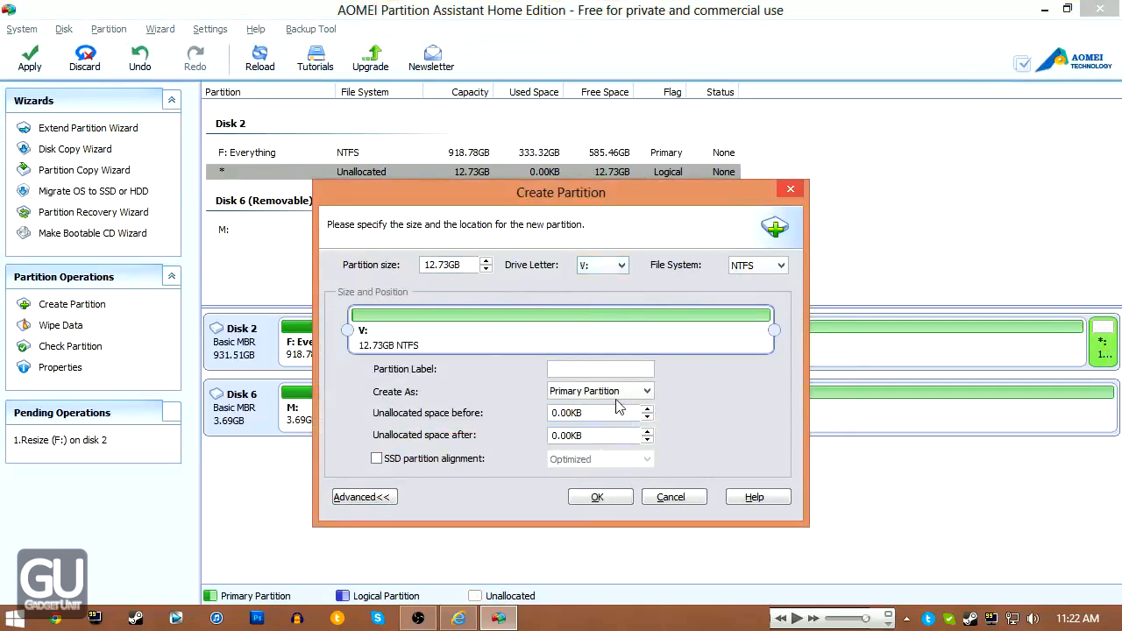
click(611, 392)
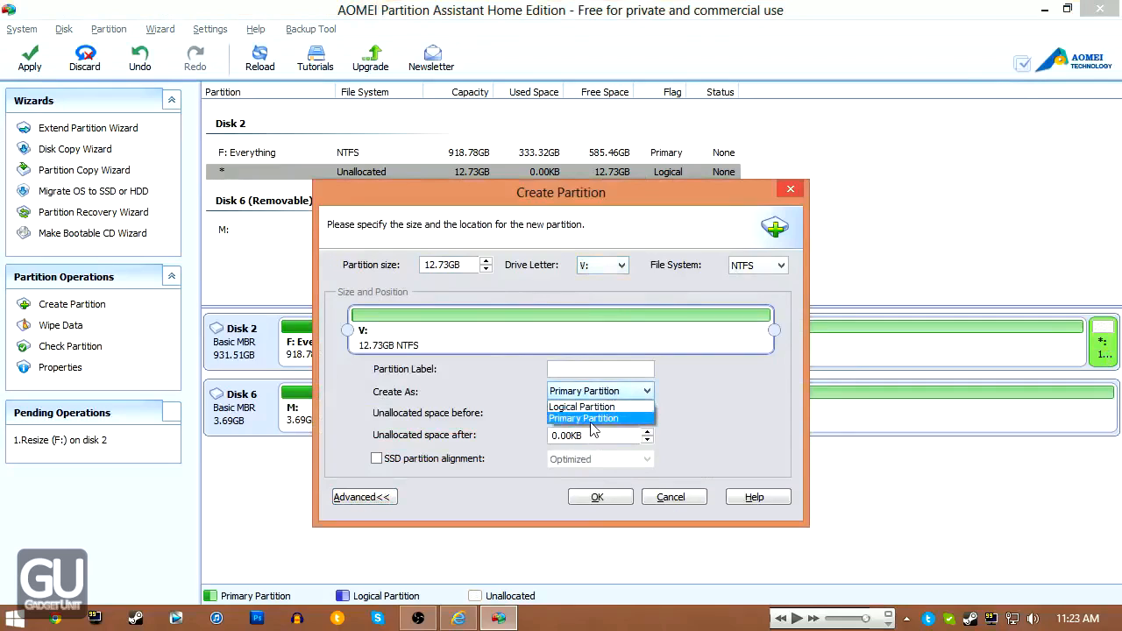
click(590, 421)
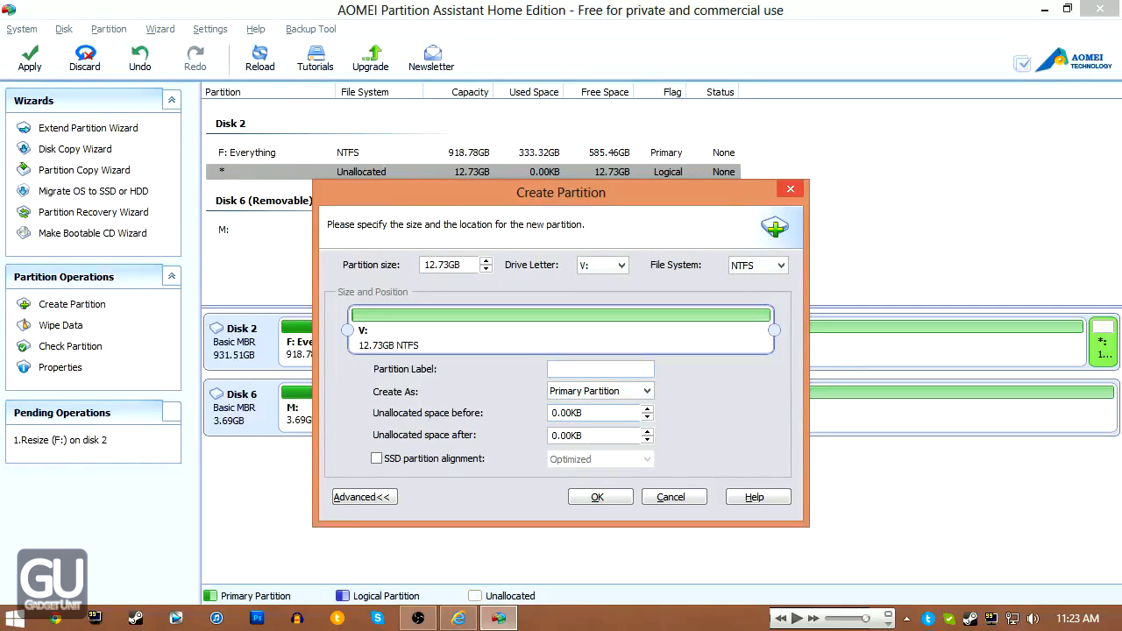
click(597, 497)
click(1098, 342)
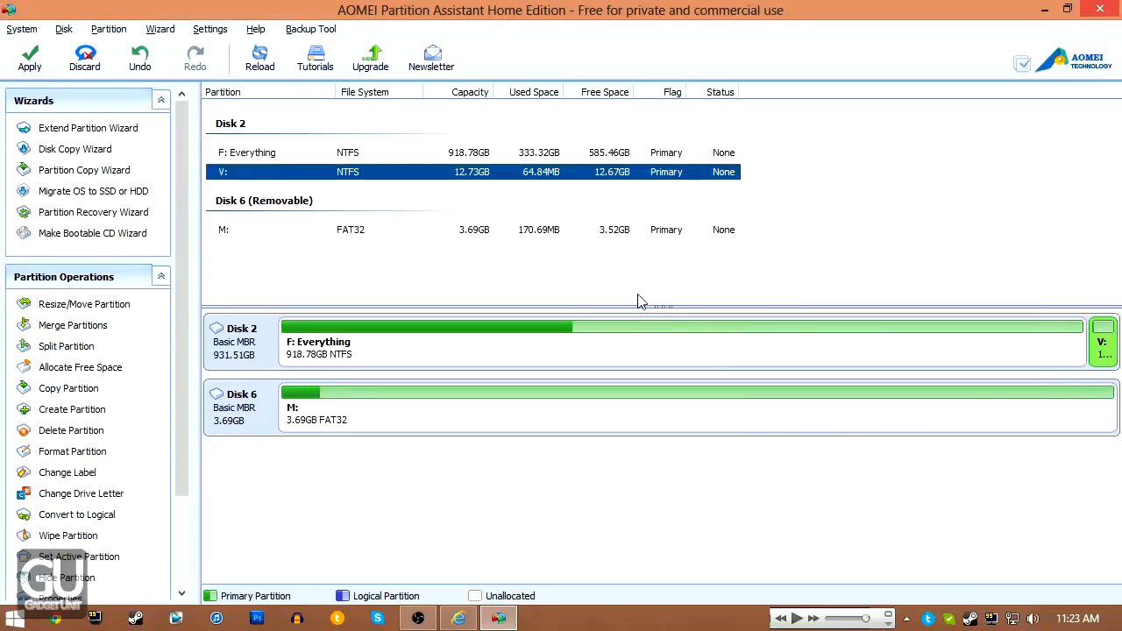
Review the pending resize and create operations without proceeding, and discard all pending changes
click(29, 68)
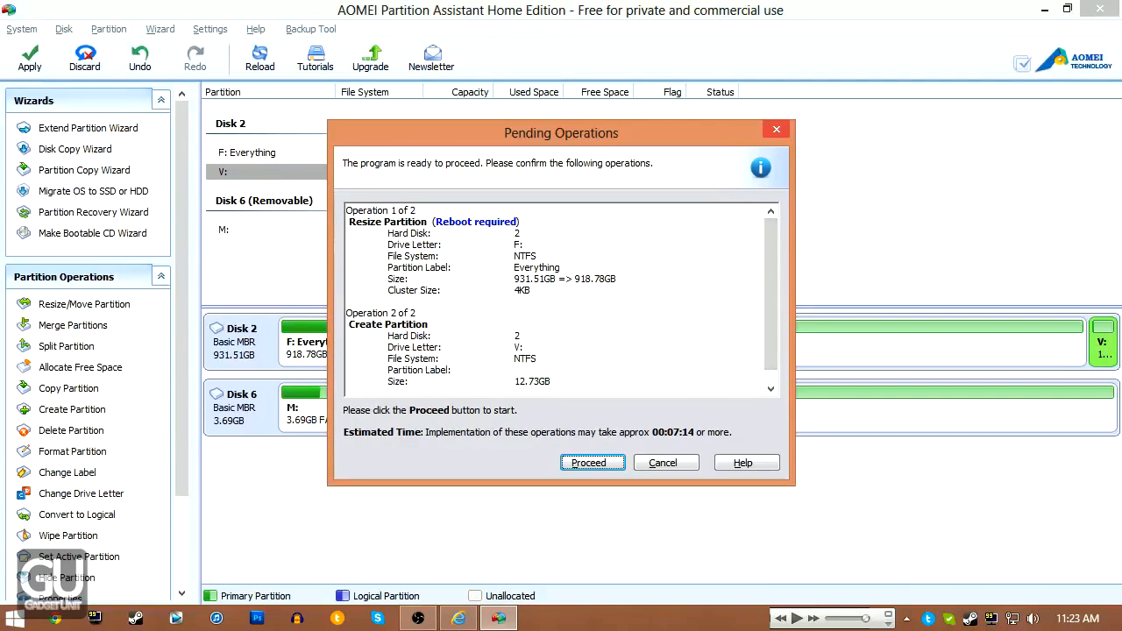
mouse_move(770, 242)
mouse_down()
mouse_move(769, 280)
mouse_move(779, 249)
mouse_up()
mouse_move(771, 333)
mouse_down()
mouse_move(773, 382)
mouse_move(785, 319)
mouse_up()
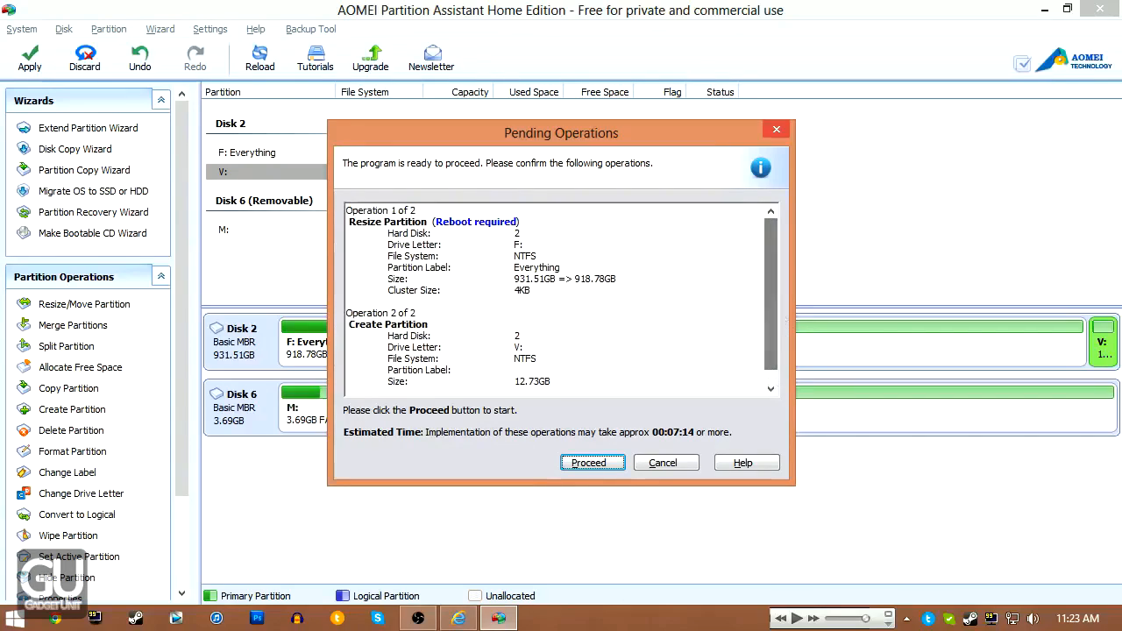
click(673, 462)
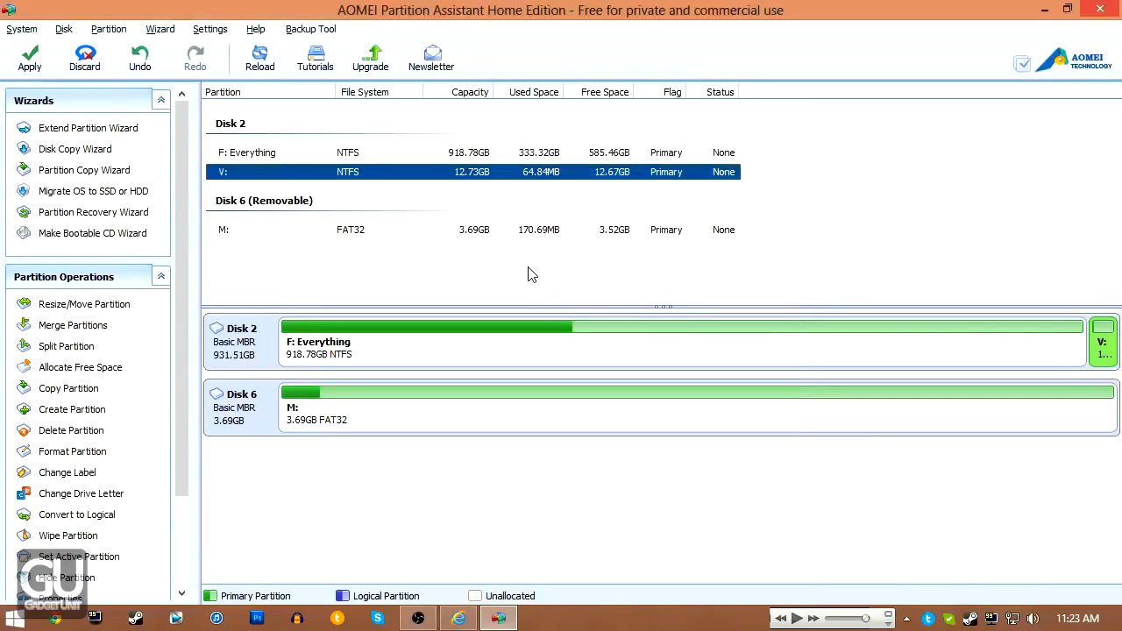
click(97, 65)
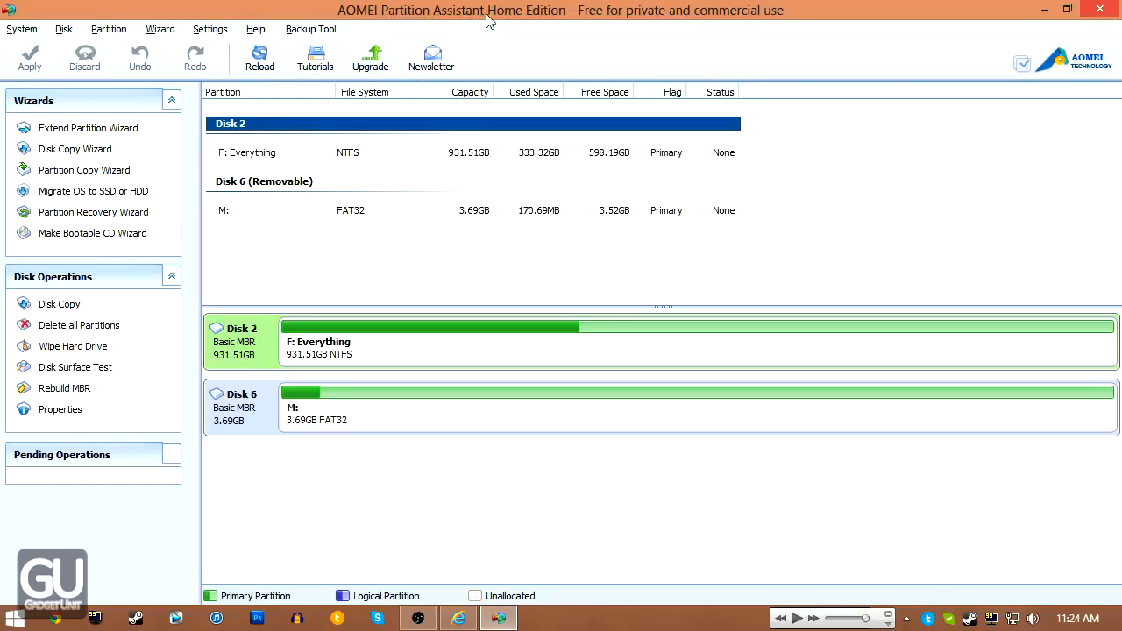
click(255, 29)
click(26, 29)
click(68, 14)
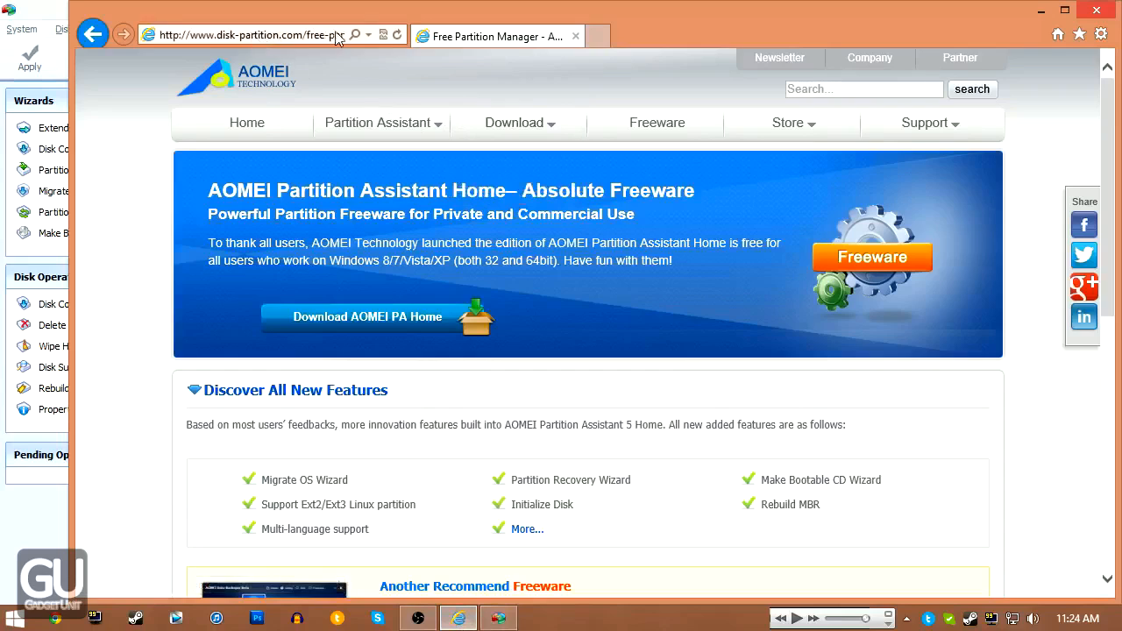
click(14, 87)
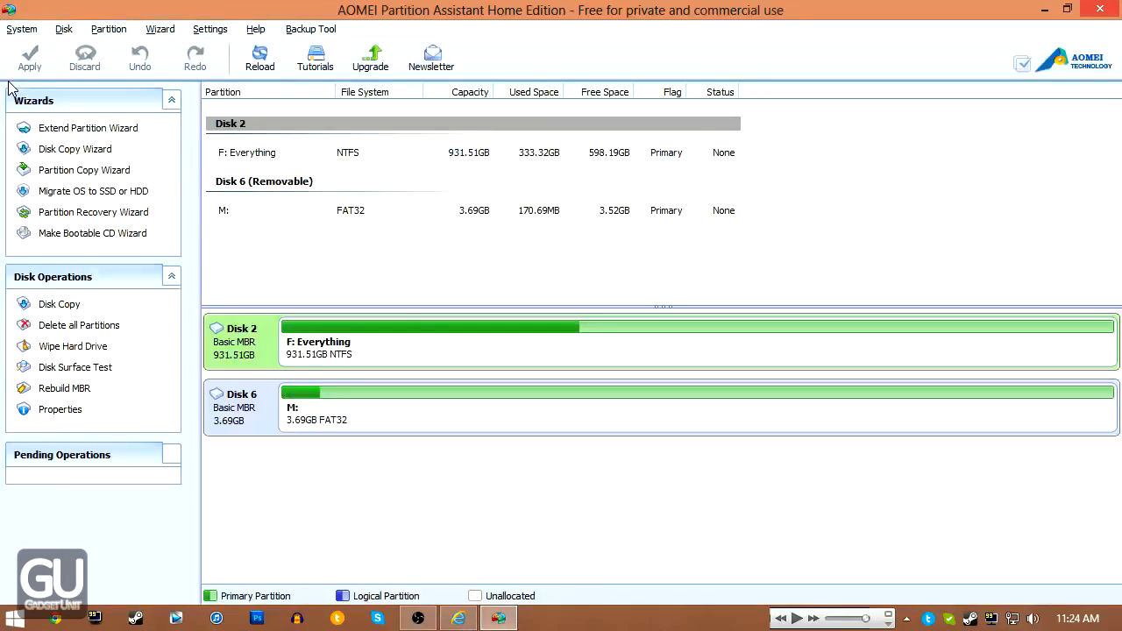
click(421, 263)
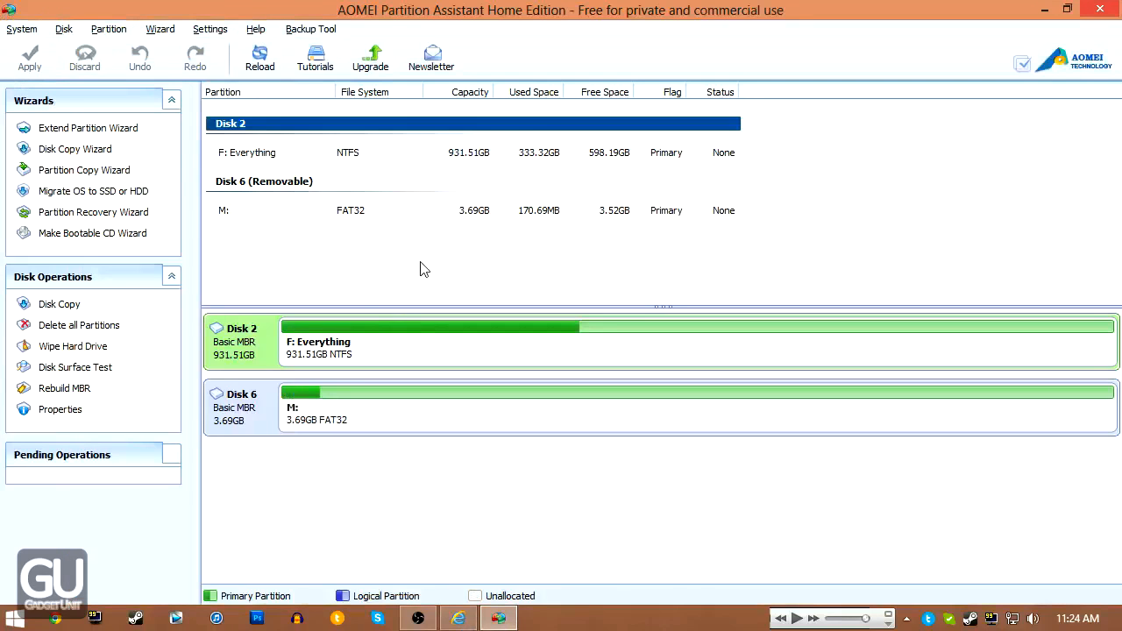